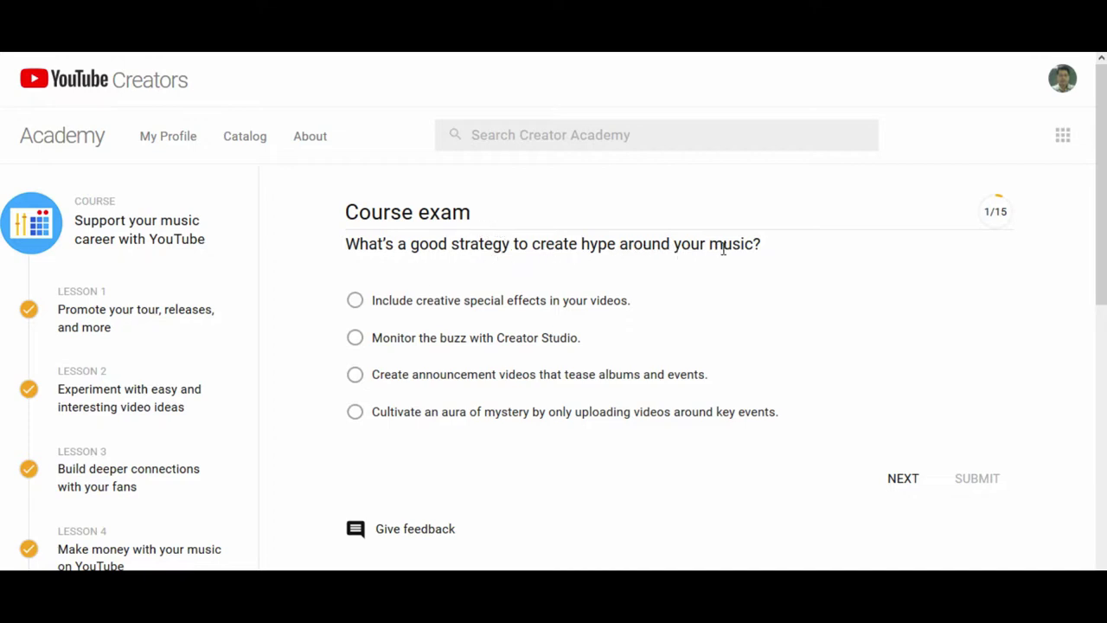
Answer exam question 1 about creating hype around your music with "Include creative special effects in your videos" and advance
left_click(356, 302)
left_click(437, 345)
left_click(423, 305)
left_click(896, 488)
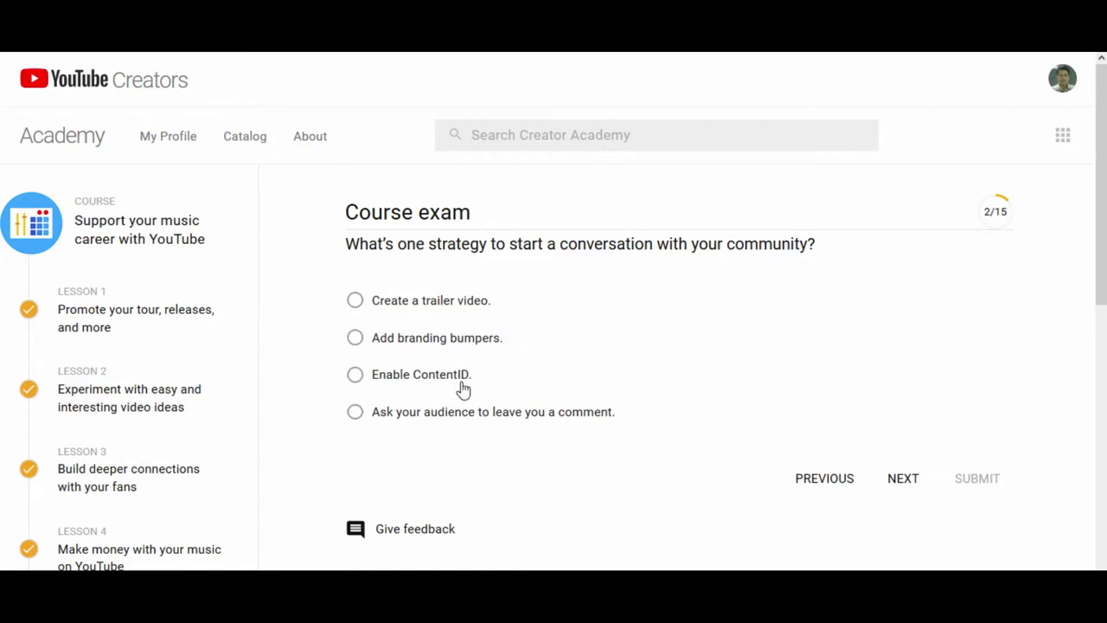
Answer question 2 with "Ask your audience to leave you a comment" and question 3 with "All of the above"
left_click(478, 413)
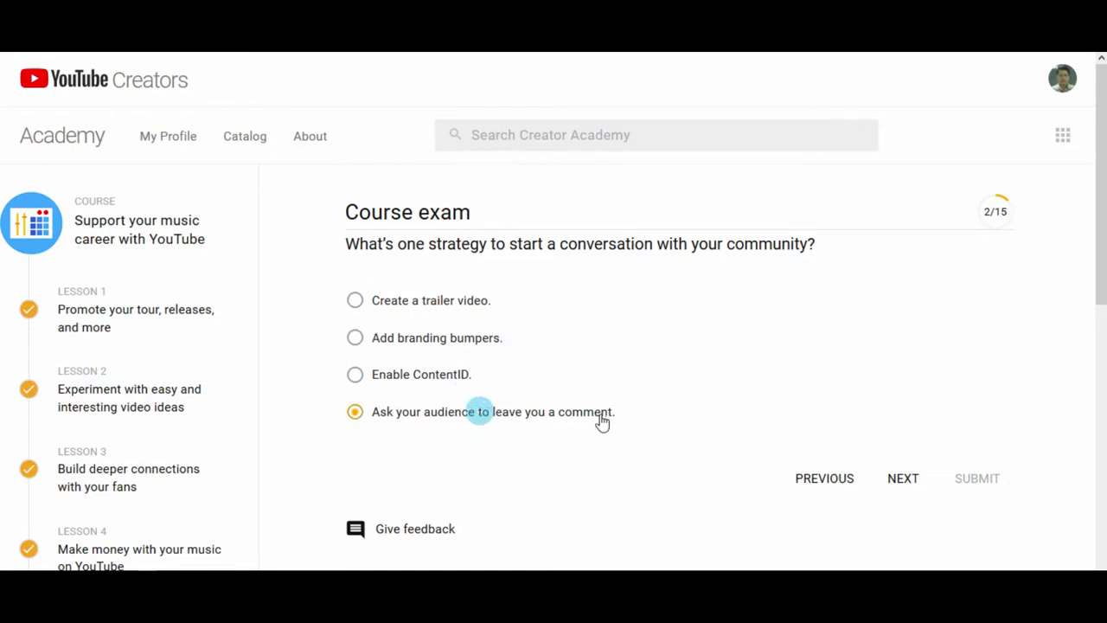
left_click(893, 487)
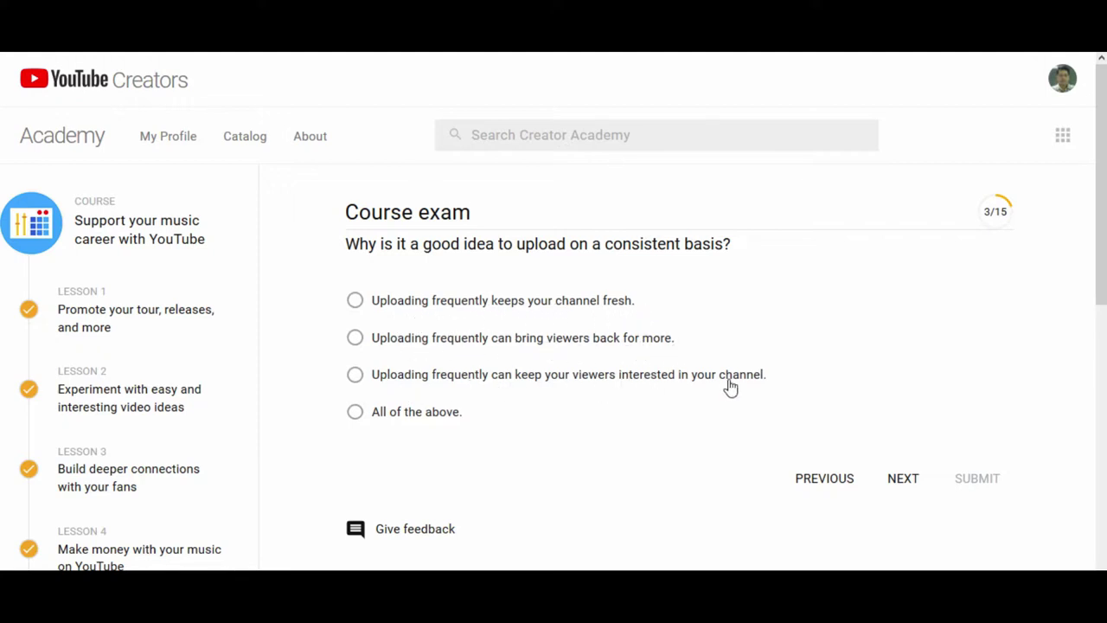
left_click(446, 414)
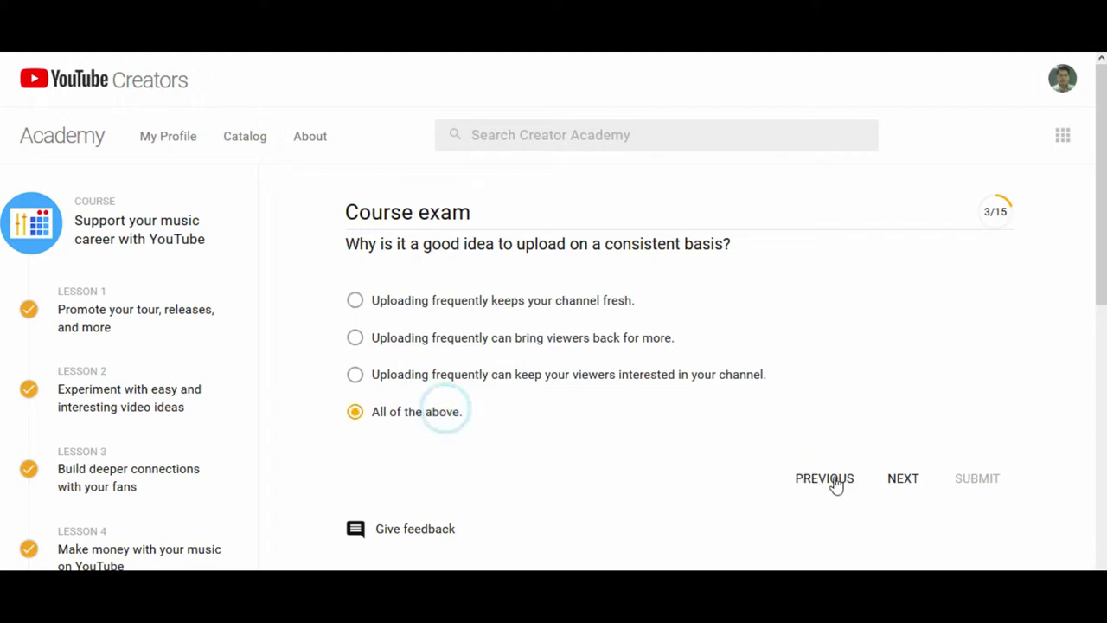
left_click(901, 488)
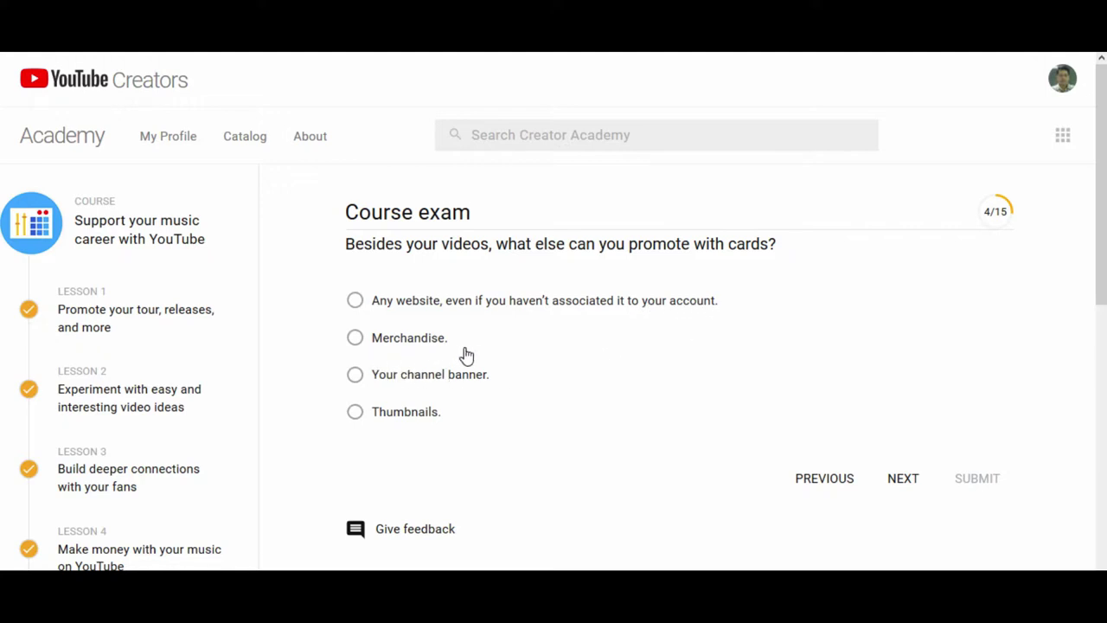
Answer question 4 with "Thumbnails" and question 5 with "Send a message from the Creator Studio app"
left_click(406, 412)
left_click(905, 482)
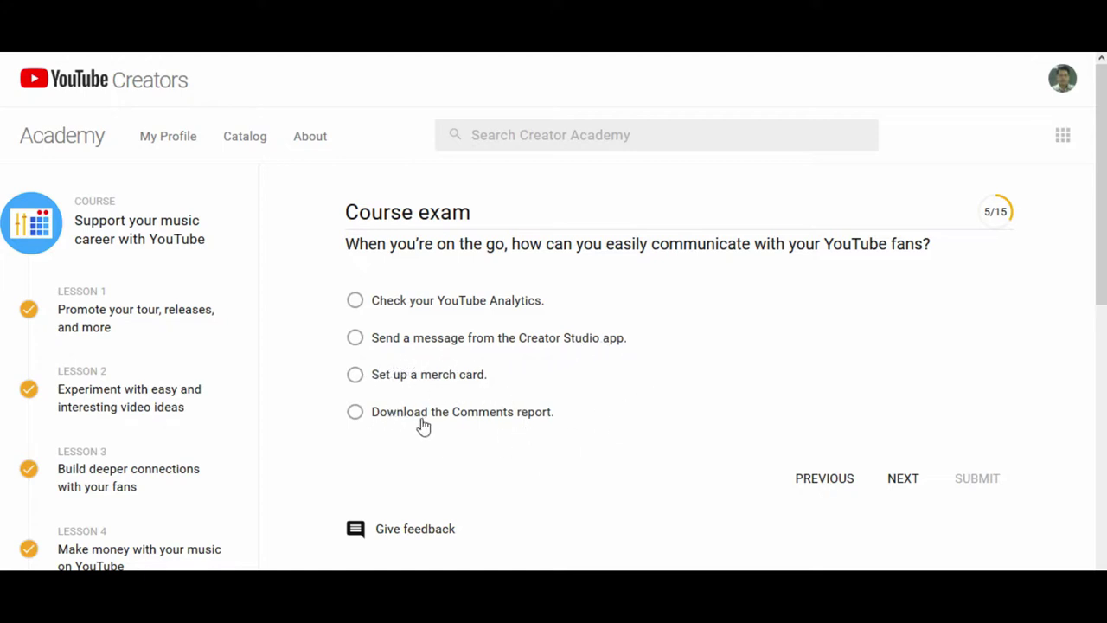
left_click(436, 349)
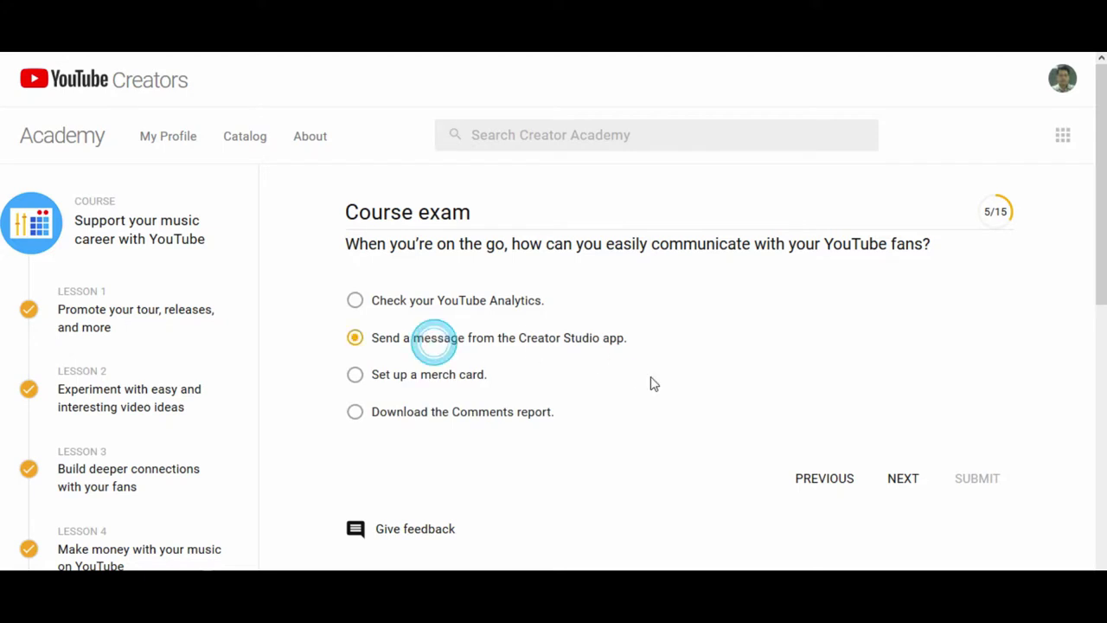
left_click(898, 483)
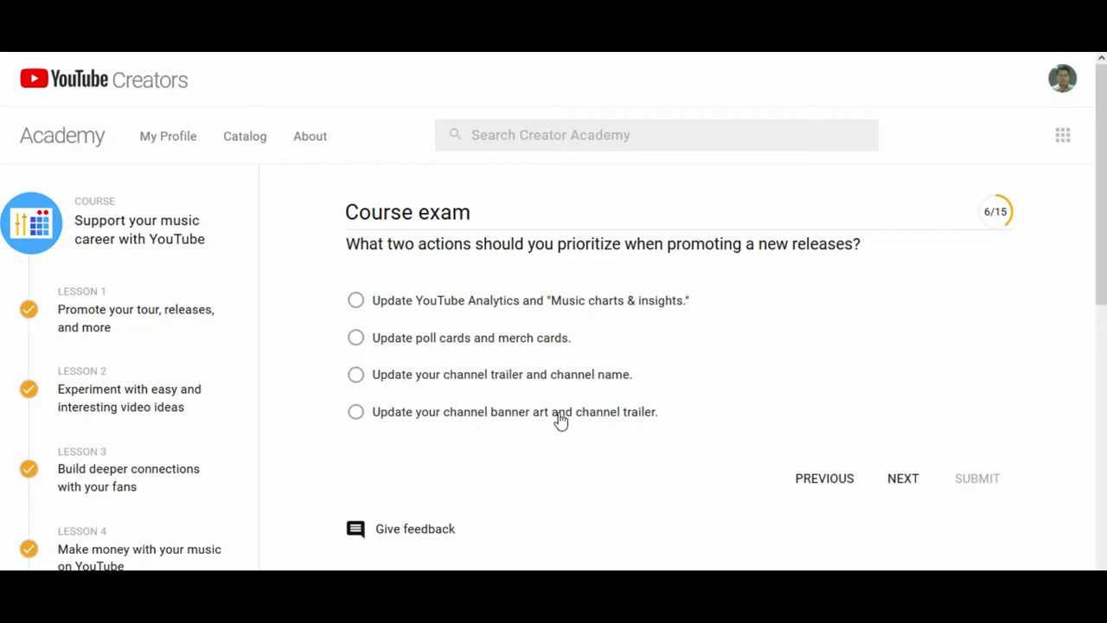
Answer question 6 with "Update your channel banner art and channel trailer" and question 7 with "All of the above"
left_click(412, 415)
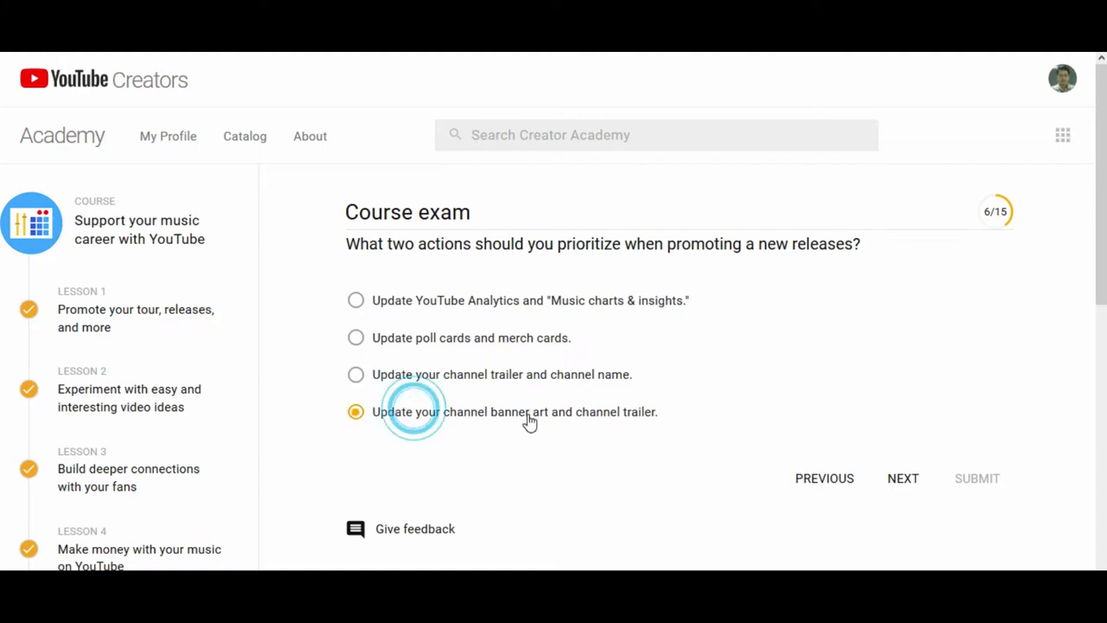
left_click(902, 481)
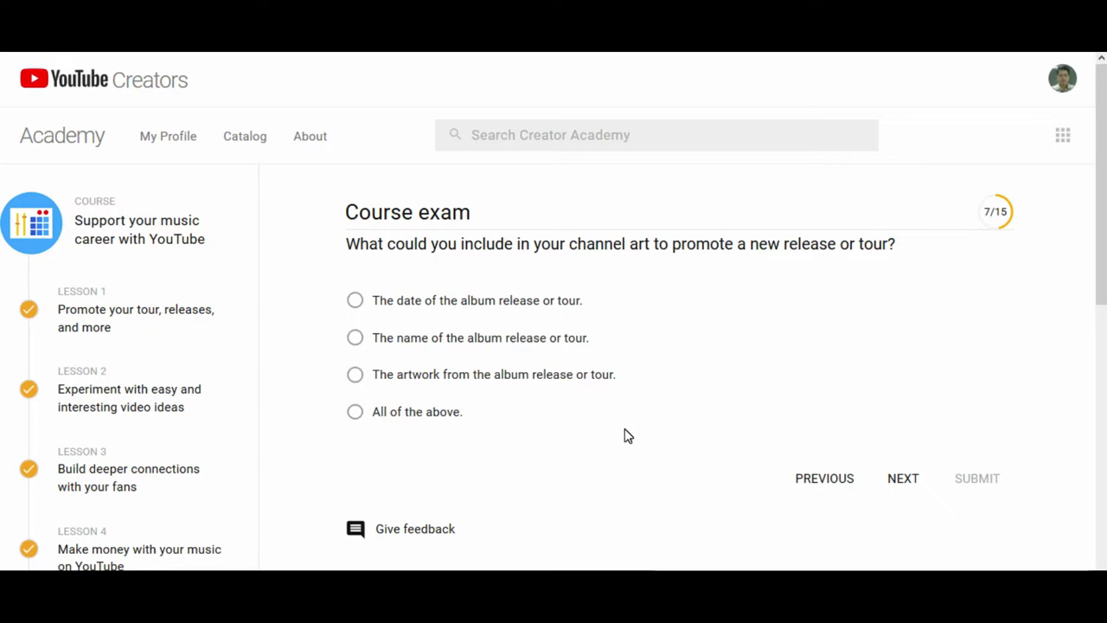
left_click(427, 414)
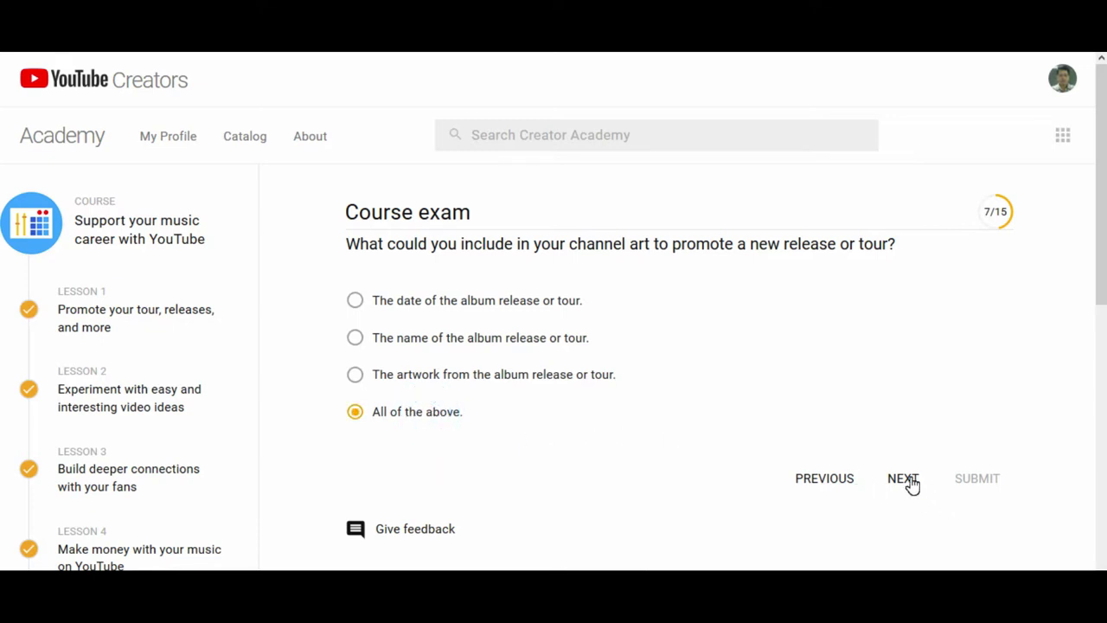
left_click(905, 481)
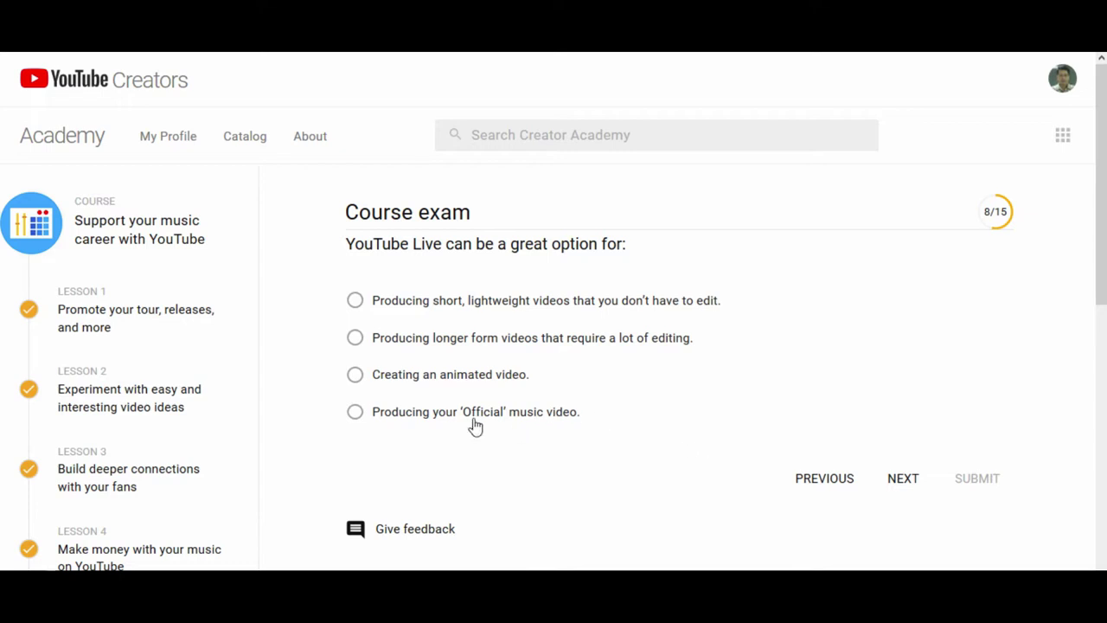
Answer question 8 with "Producing short, lightweight videos that you don't have to edit" and question 9 with "All of the above"
left_click(441, 305)
left_click(918, 481)
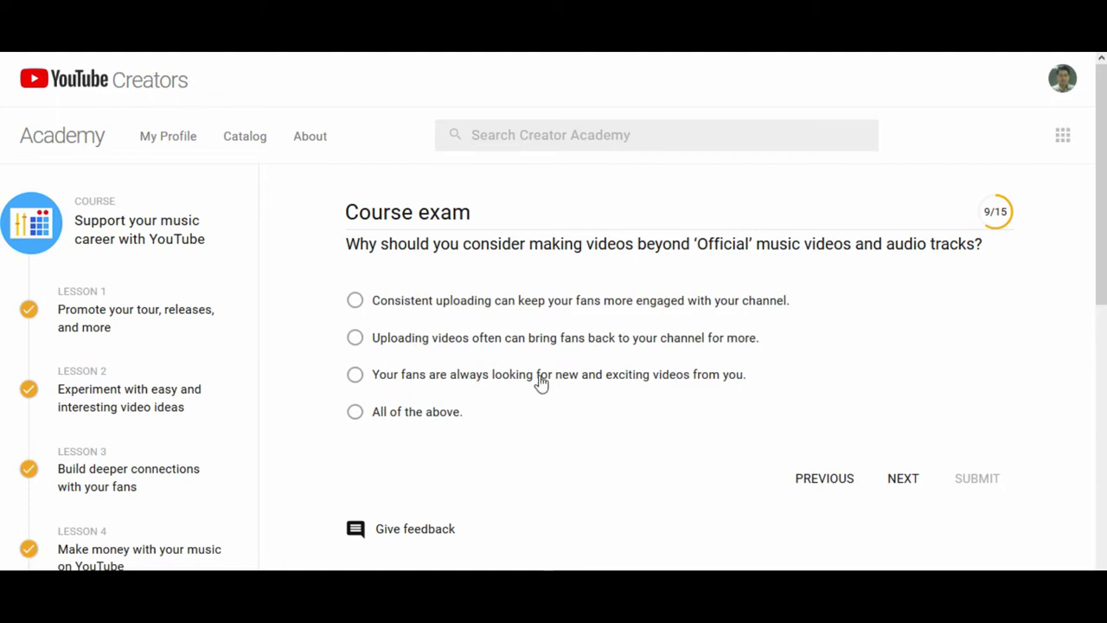
left_click(401, 415)
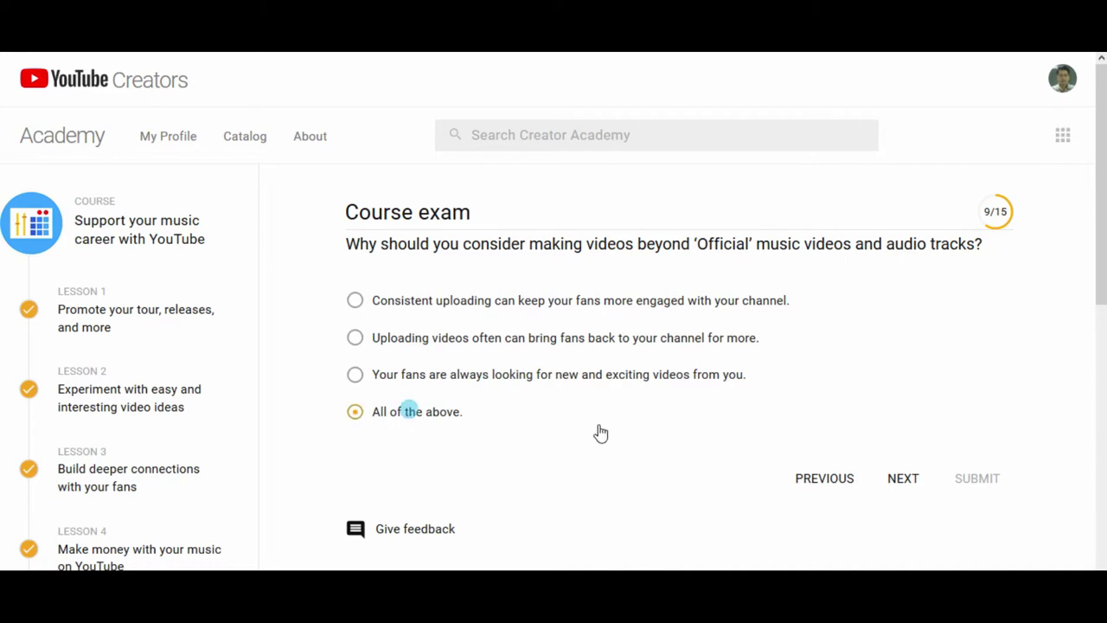
left_click(908, 484)
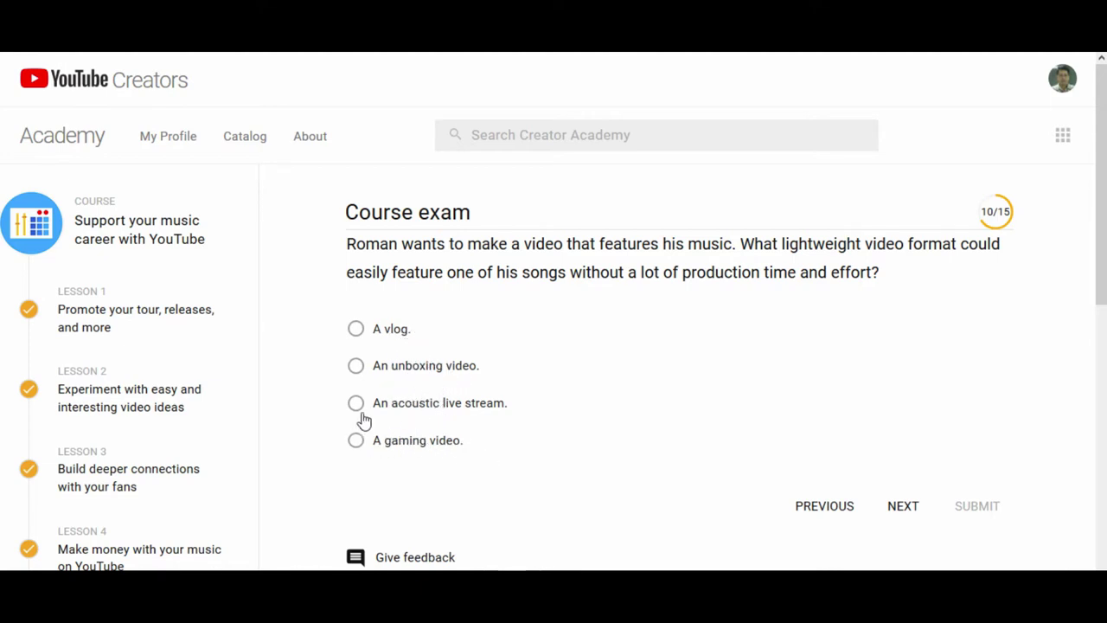
Answer question 10 with "A vlog" and question 11 with "Up to date metadata can help people searching for your music find it"
left_click(383, 334)
left_click(894, 506)
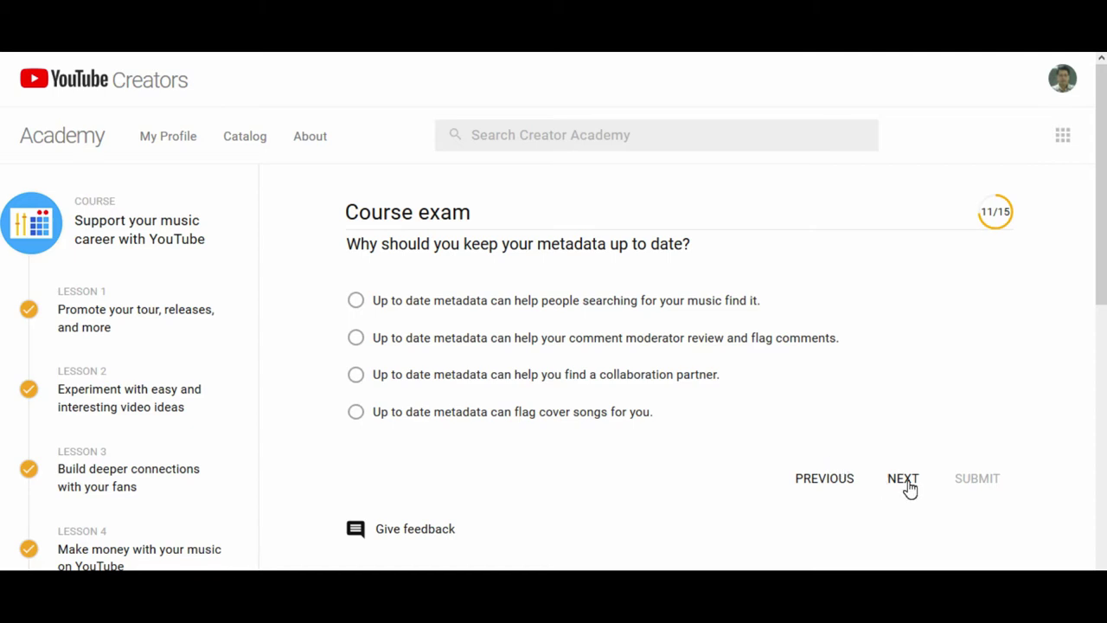
left_click(453, 306)
left_click(906, 489)
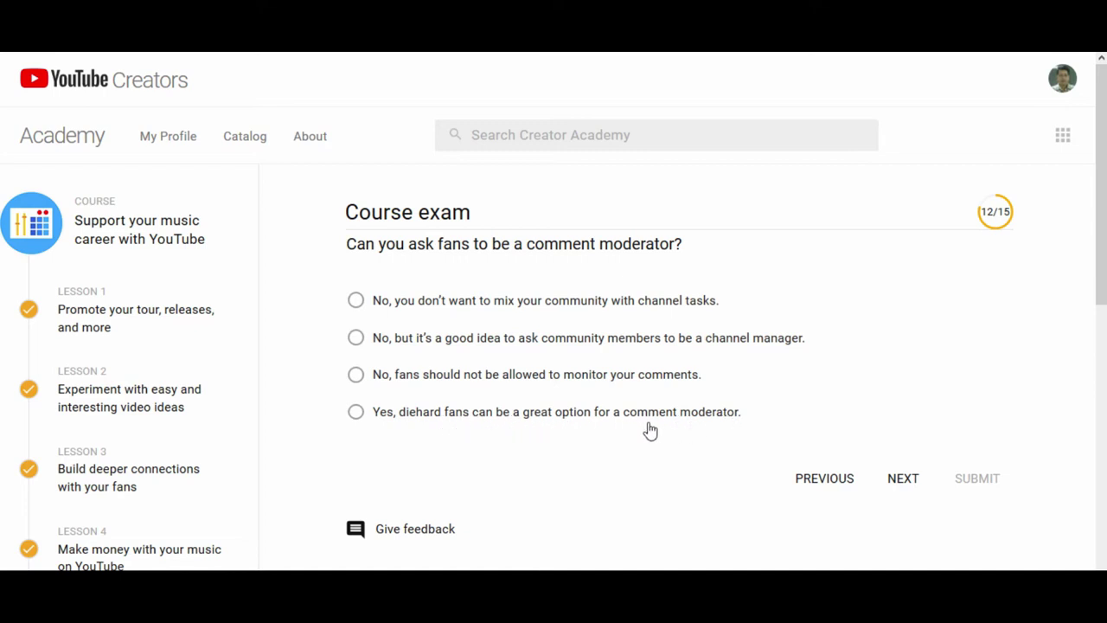
Answer question 12 with the "Yes, diehard fans" option and question 13 with everyone on the channel who opted in to receive notifications
left_click(444, 415)
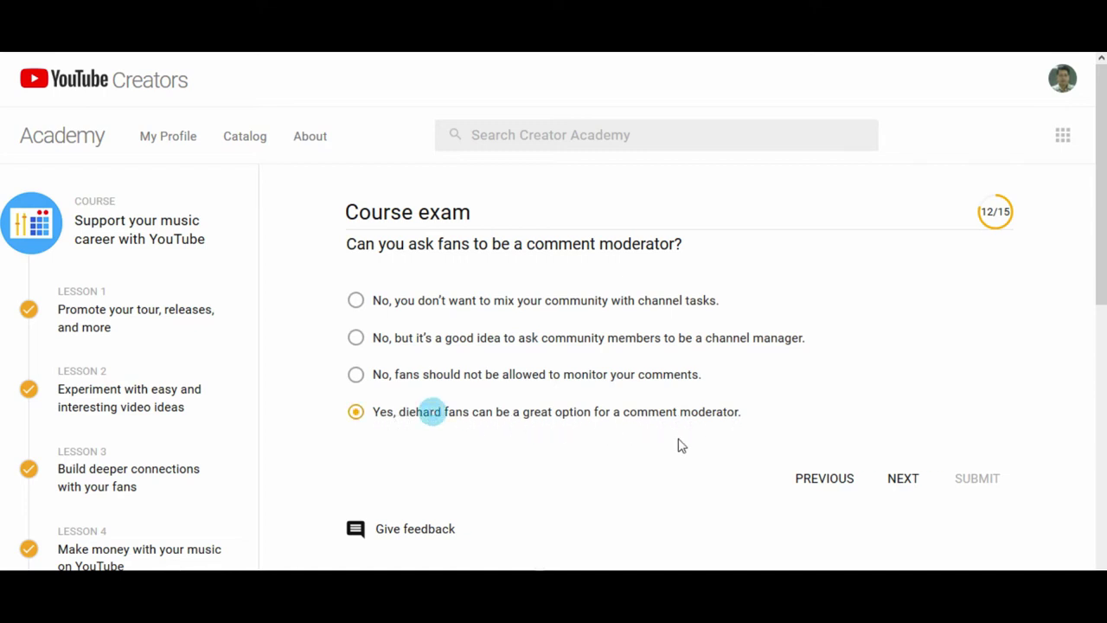
left_click(891, 480)
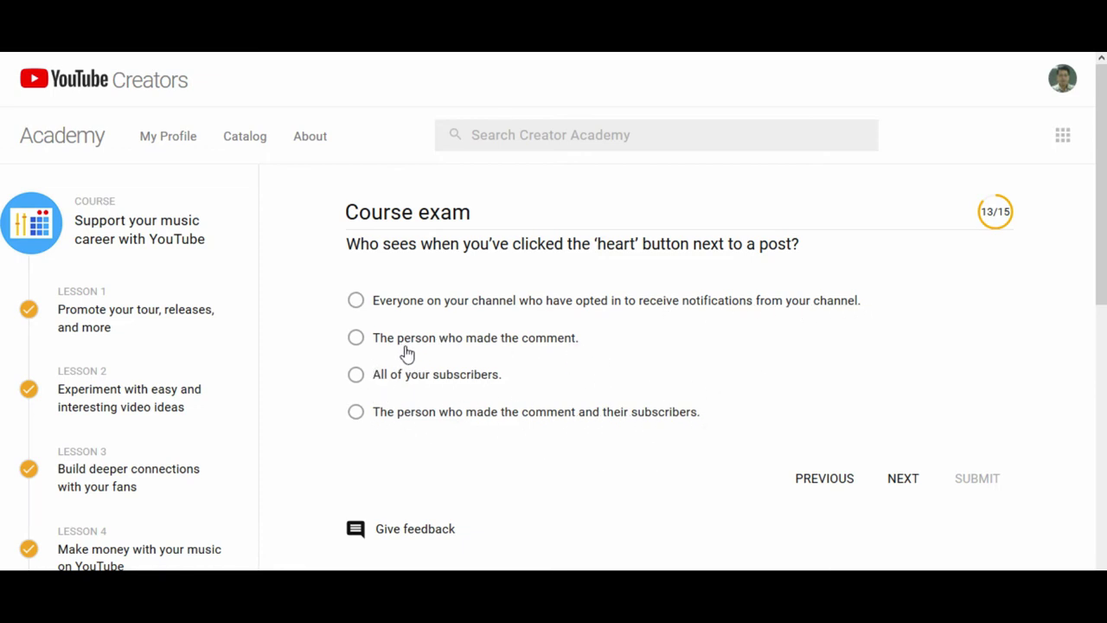
left_click(451, 305)
left_click(904, 480)
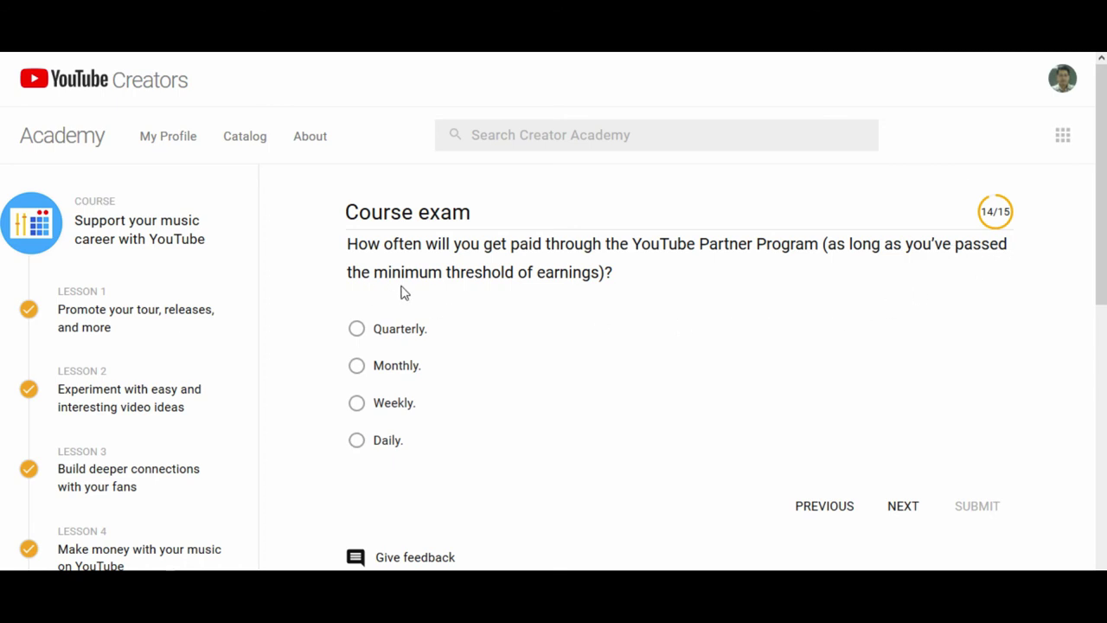
Answer question 14 on Partner Program payments with "Monthly" and question 15 on the Community tab with "All of the above"
left_click(402, 371)
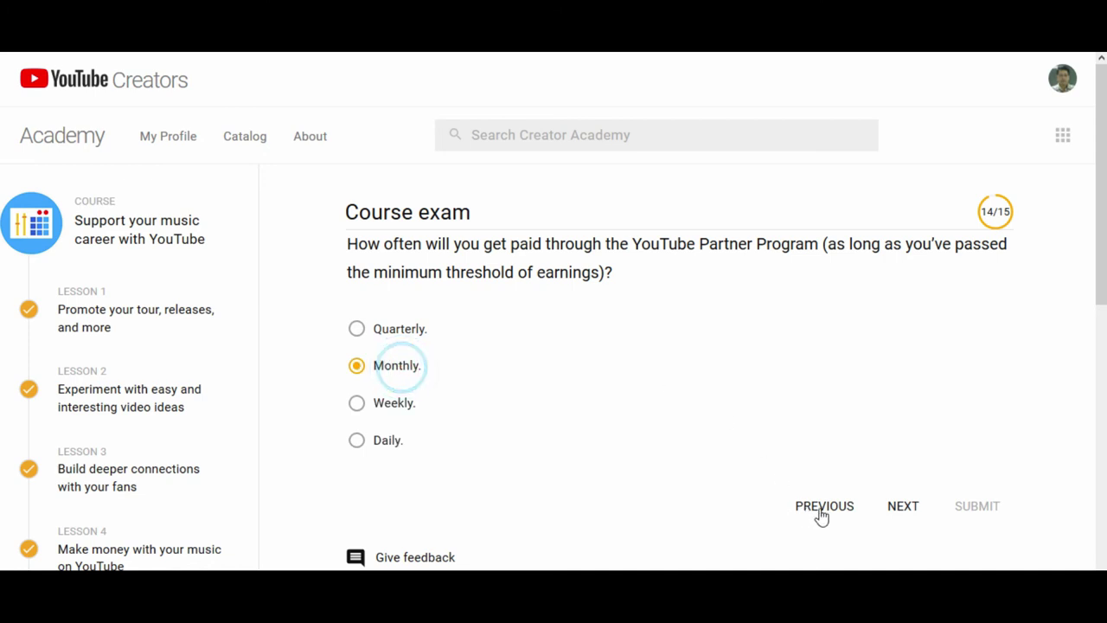
left_click(908, 507)
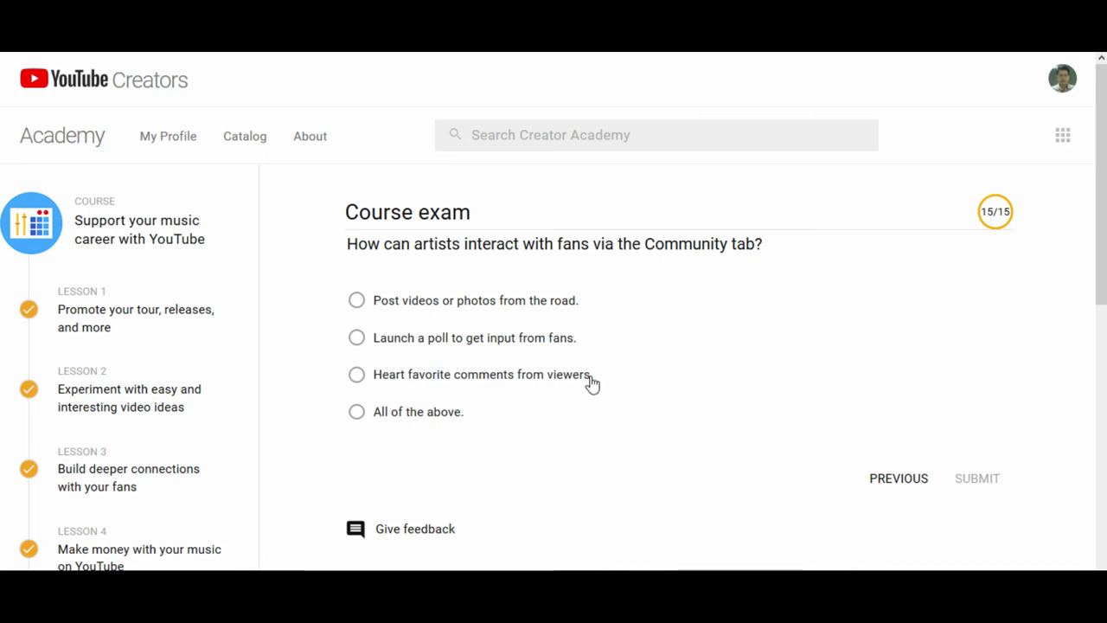
left_click(420, 416)
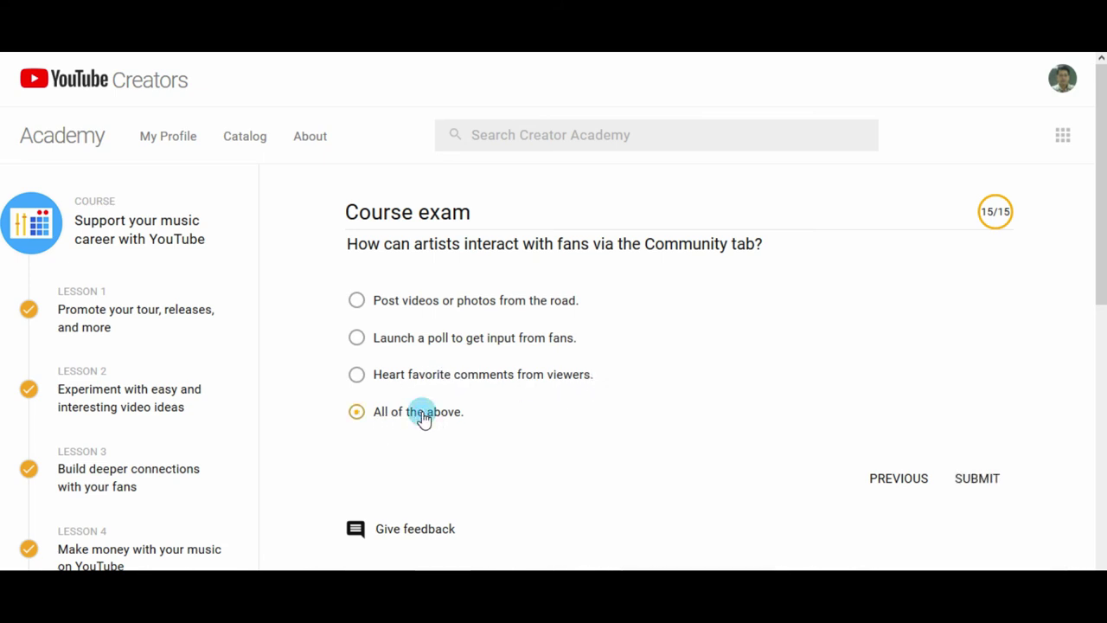
Submit the course exam and open the letter of completion
left_click(983, 481)
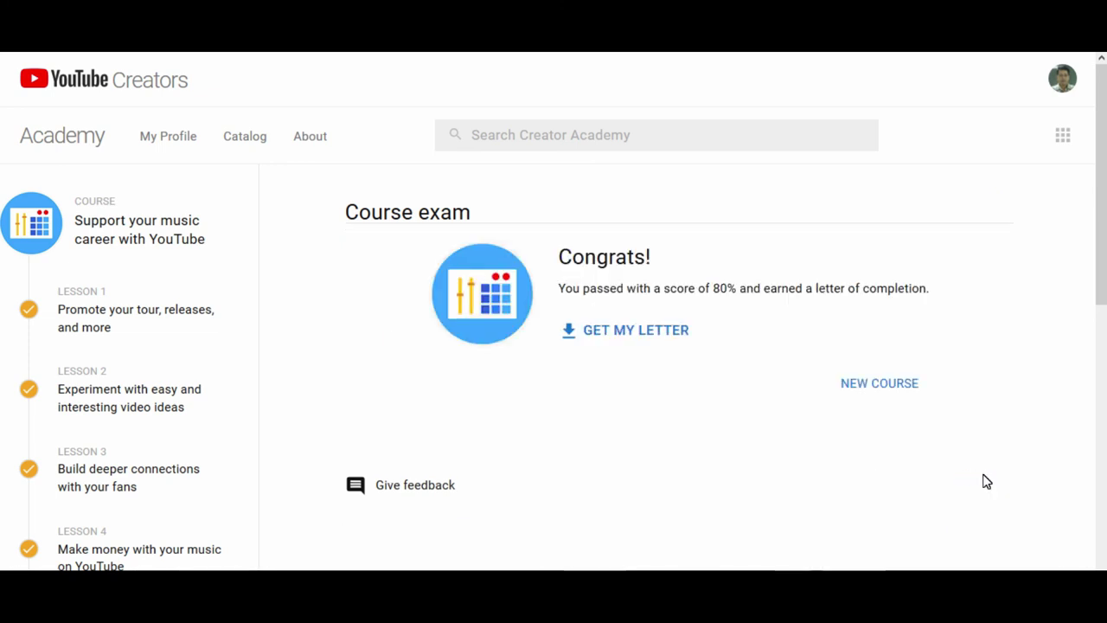
left_click(636, 334)
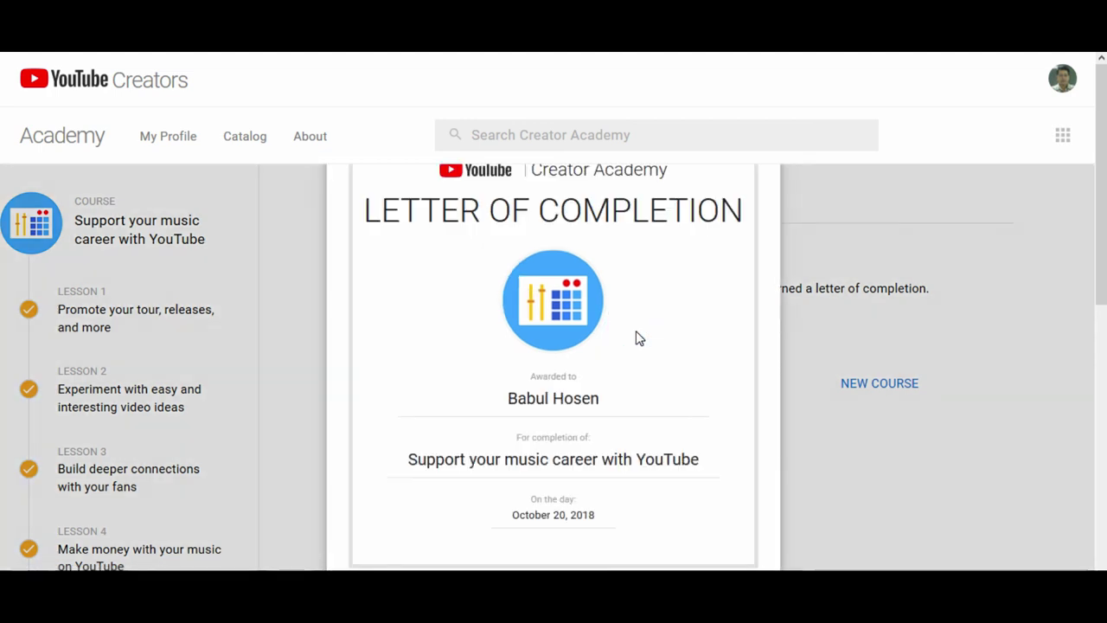